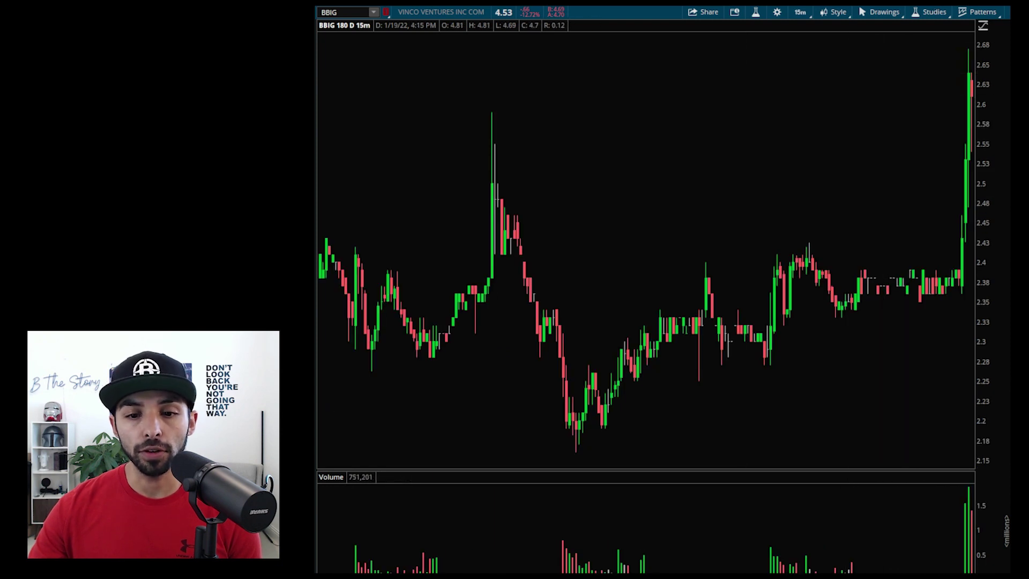
Draw a rising trendline beneath the rally's swing lows on the BBIG 15-minute chart, from about 3.3 to about 5.65
scroll(885, 490, down, 5)
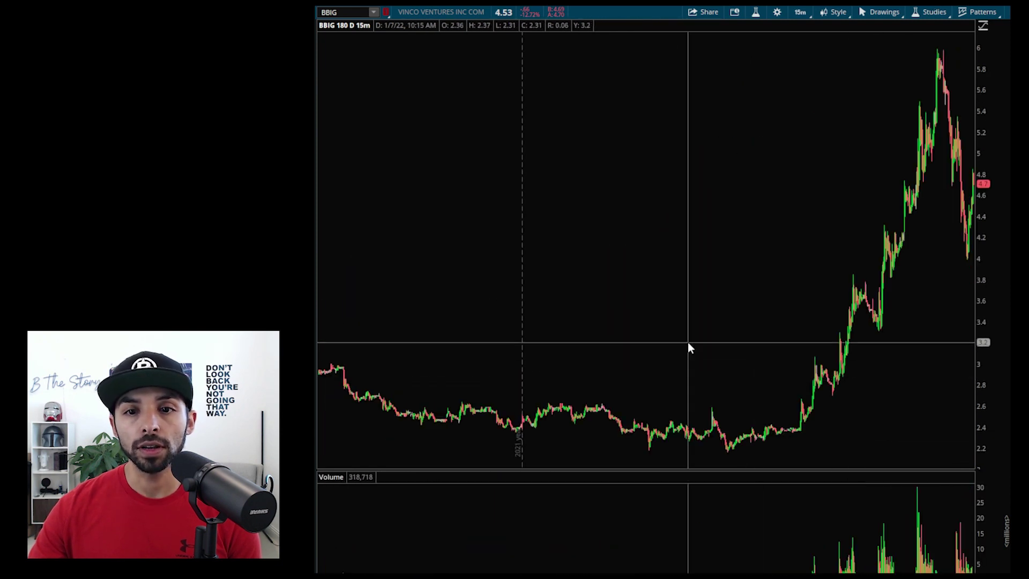
scroll(935, 48, up, 3)
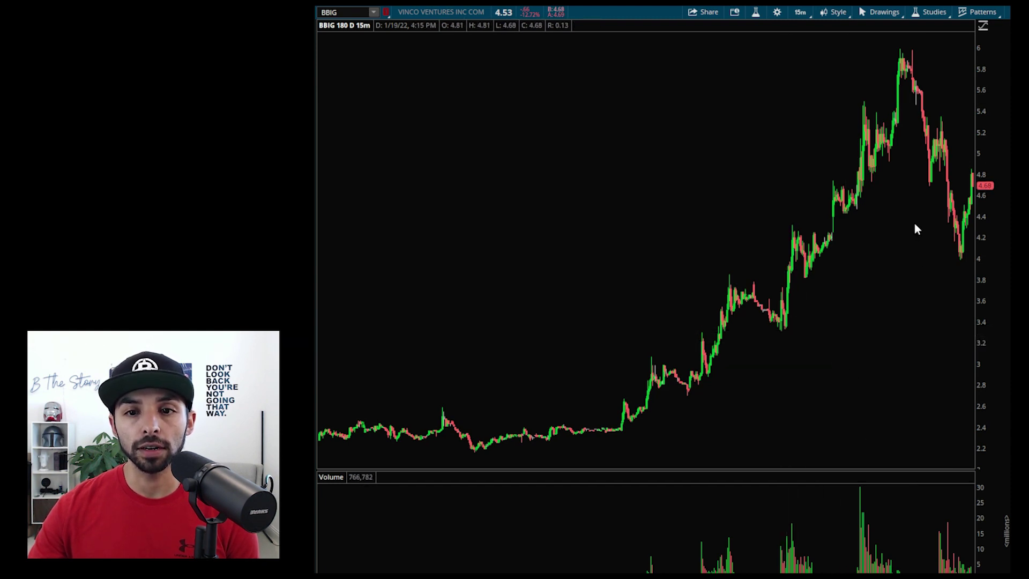
drag(786, 328, 937, 85)
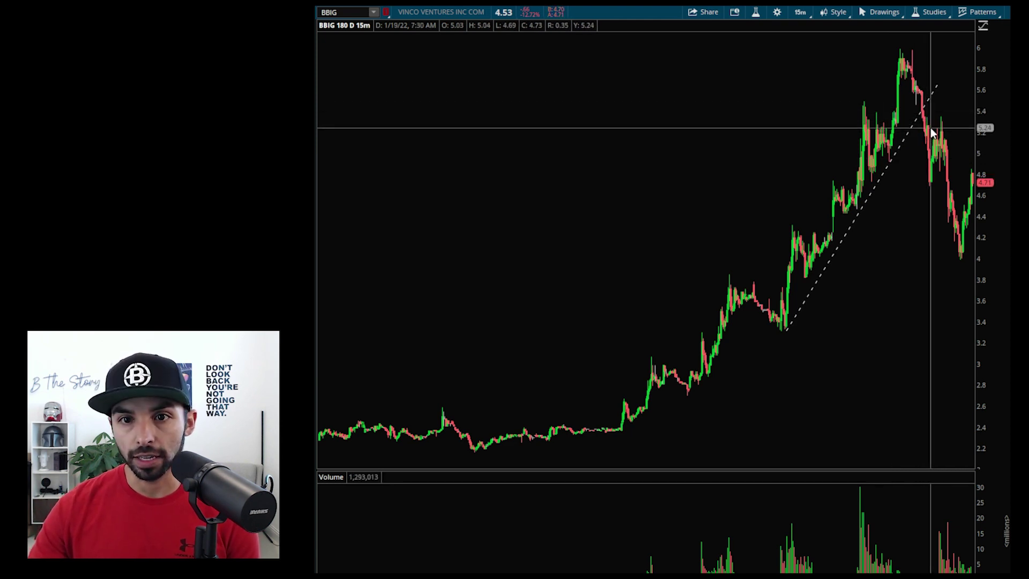
Add horizontal price levels at about 5.5 and about 4.98 on the 15-minute chart
right_click(893, 117)
mouse_move(879, 199)
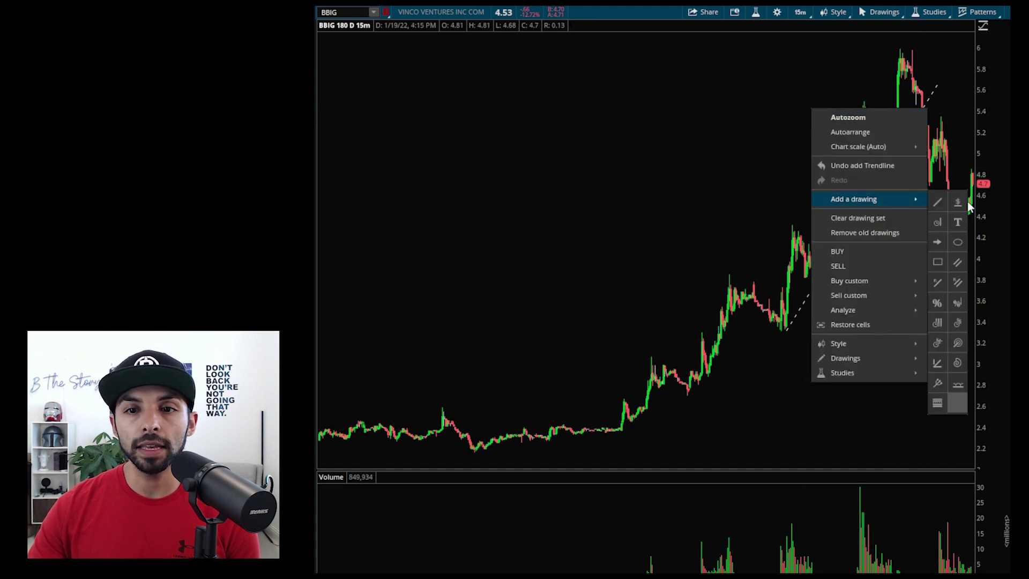
click(947, 199)
click(832, 100)
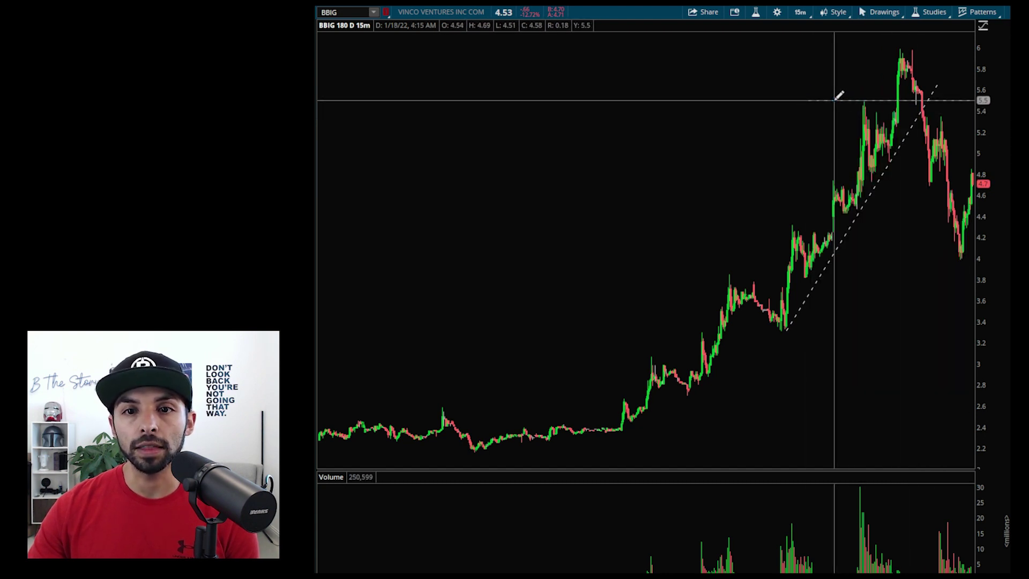
right_click(827, 151)
mouse_move(901, 241)
click(955, 242)
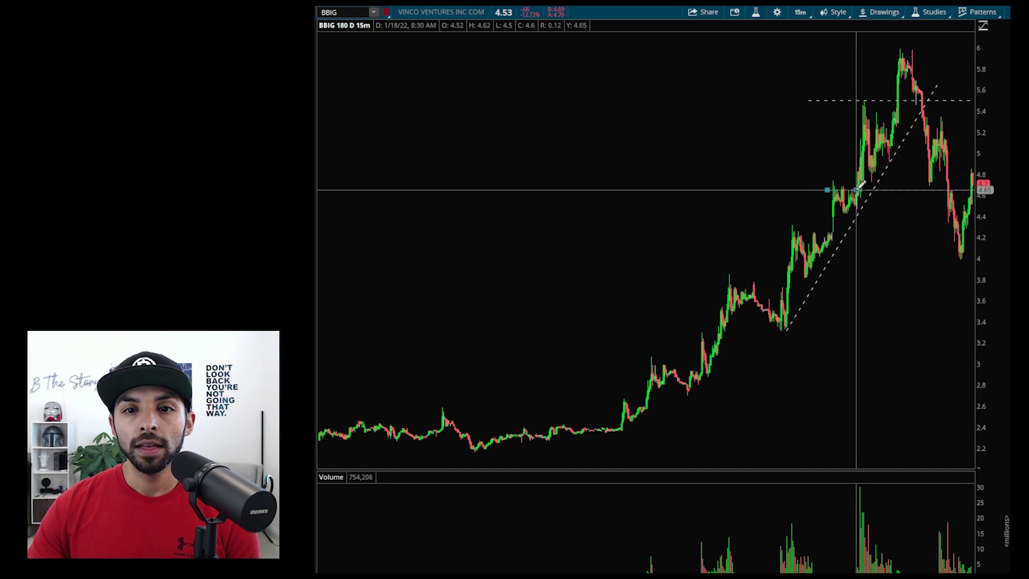
click(812, 155)
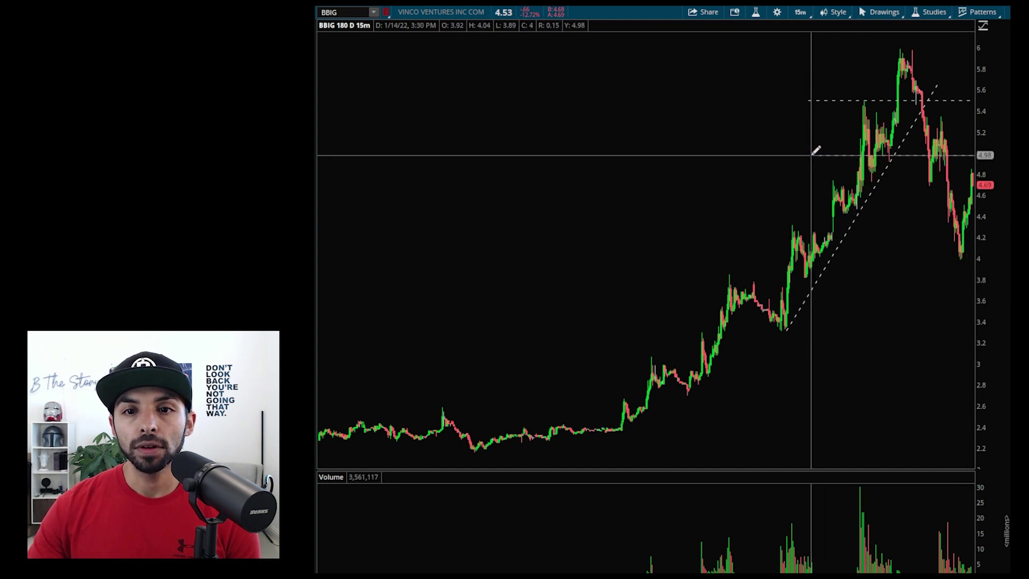
Add a horizontal price level at the rally's peak, about 6, and return to the pointer
right_click(815, 101)
click(865, 142)
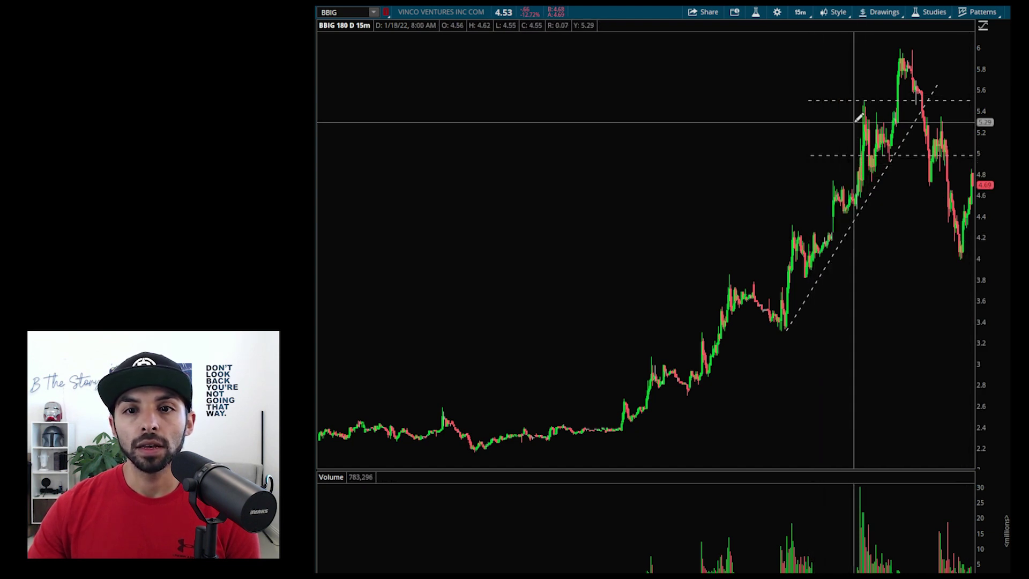
click(879, 47)
middle_click(852, 86)
click(882, 95)
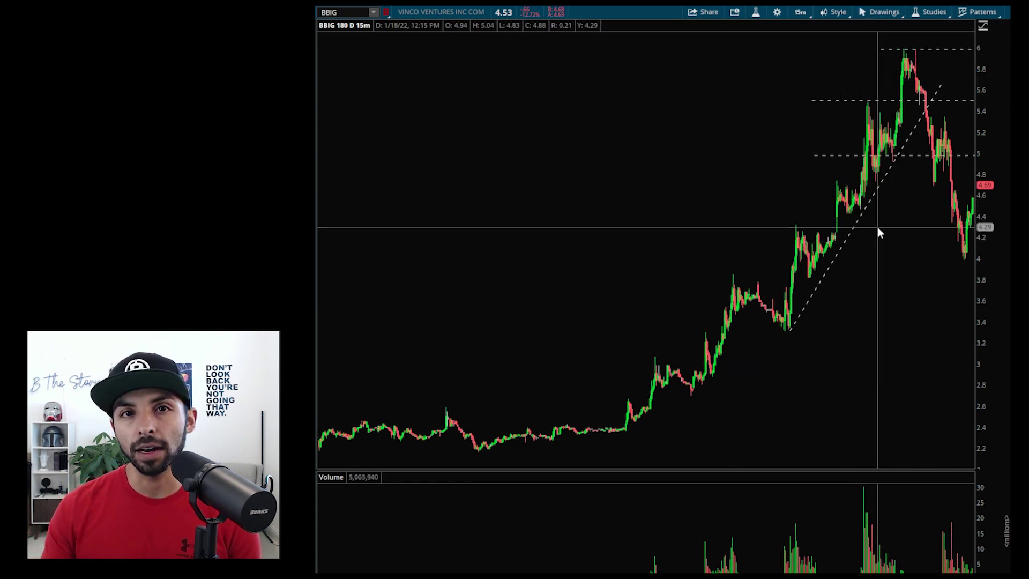
Add two lower horizontal price levels at about 4.74 and about 4.43, and return to the pointer
middle_click(808, 143)
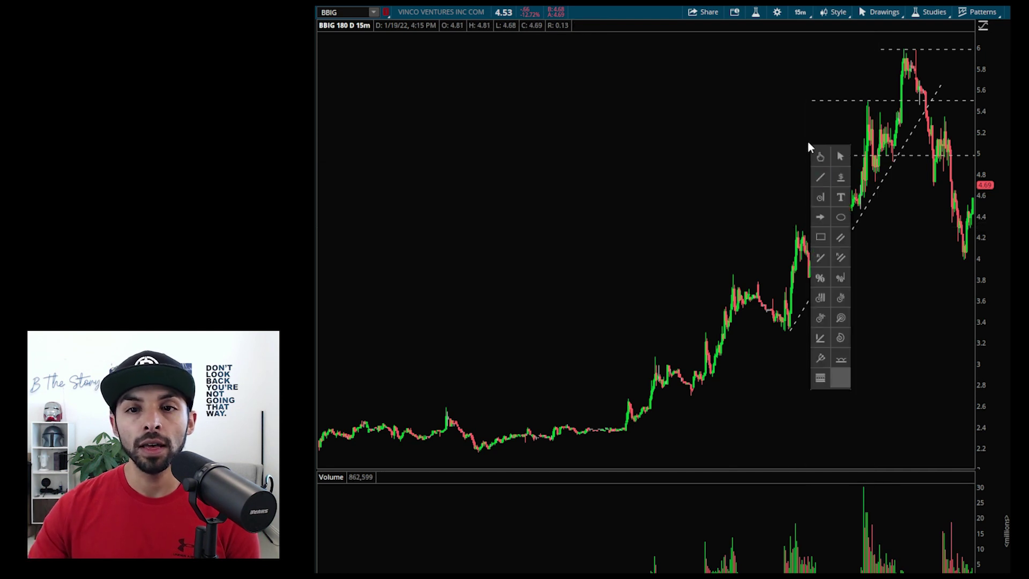
click(840, 177)
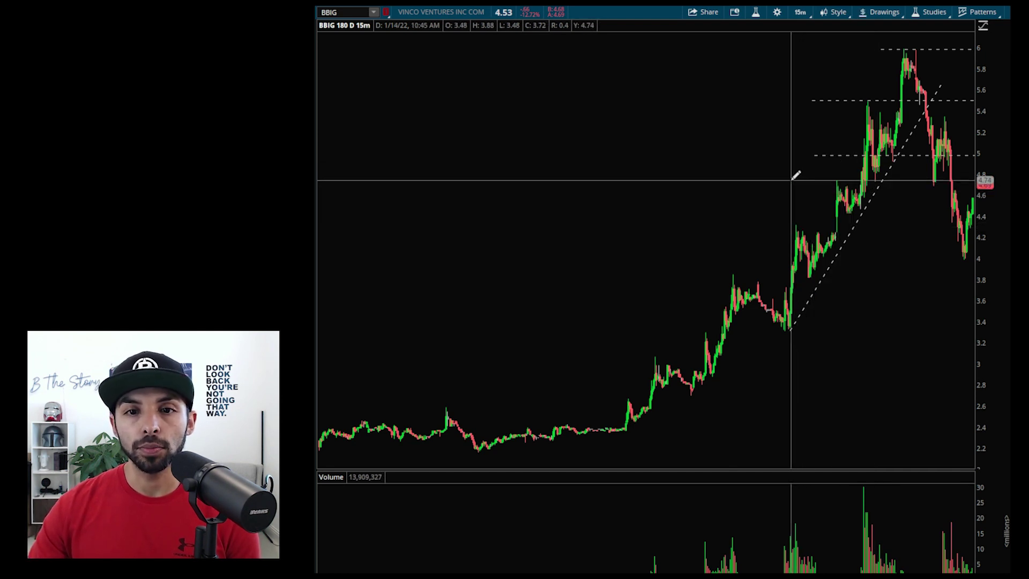
click(791, 181)
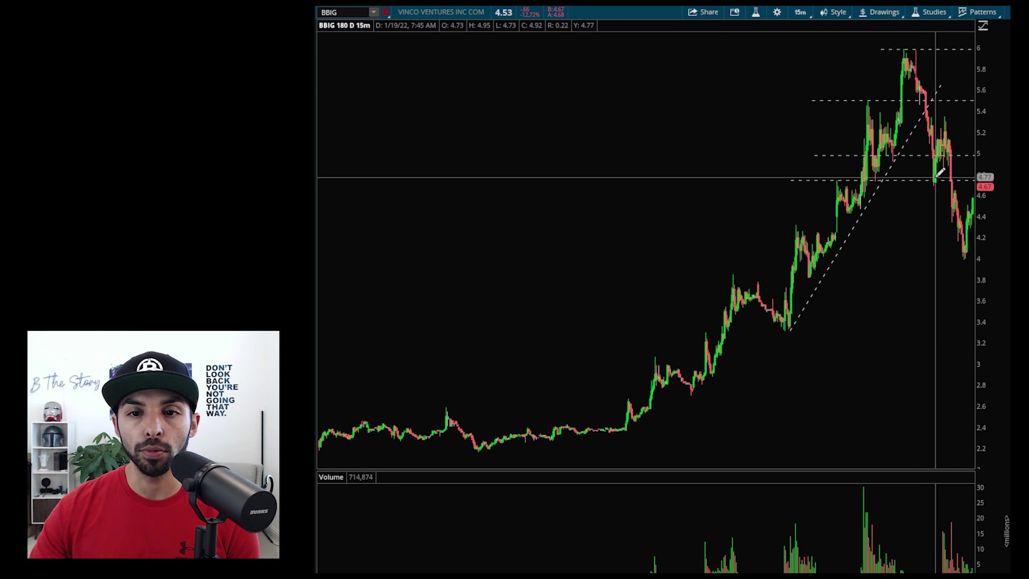
click(773, 213)
right_click(811, 155)
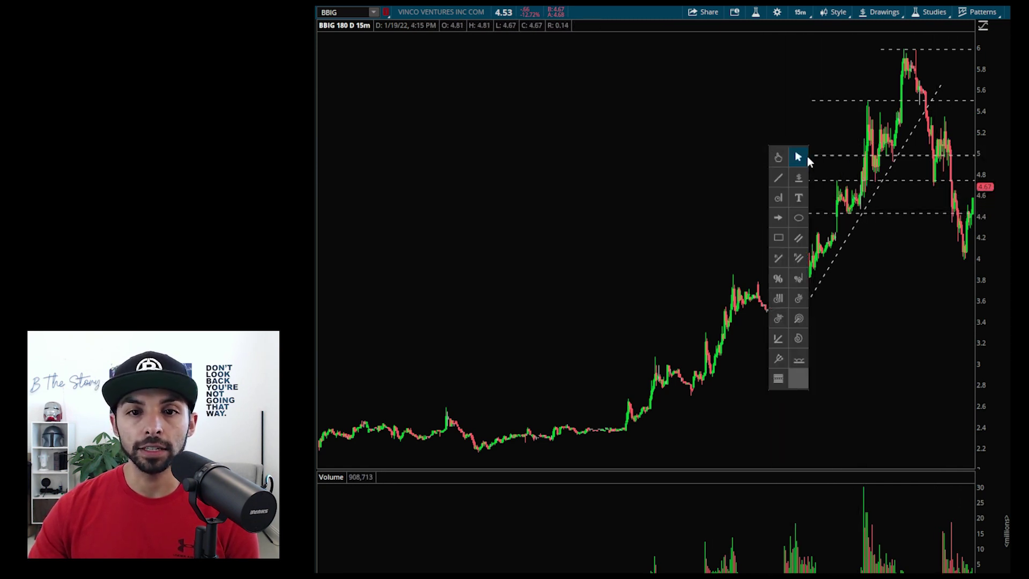
click(807, 159)
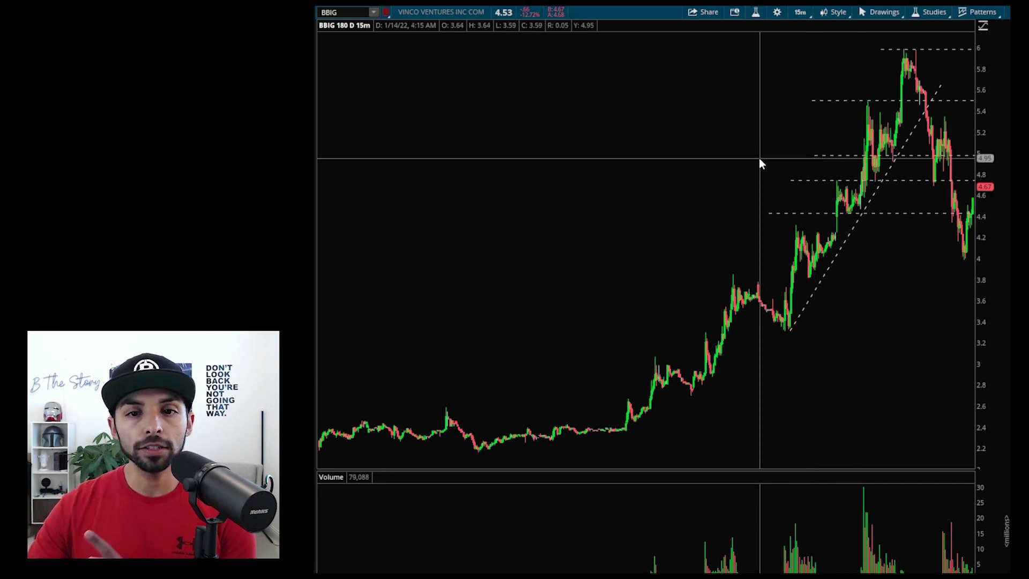
Draw a rising trendline under the January 19 lows on the 5-minute chart, from about 4.68 to about 5
scroll(765, 159, up, 3)
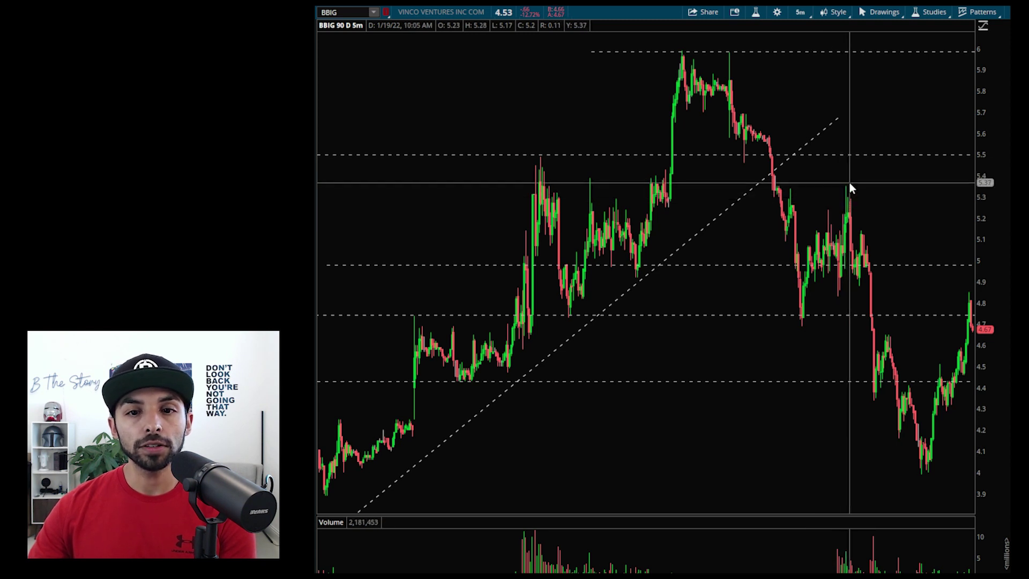
drag(612, 193, 956, 206)
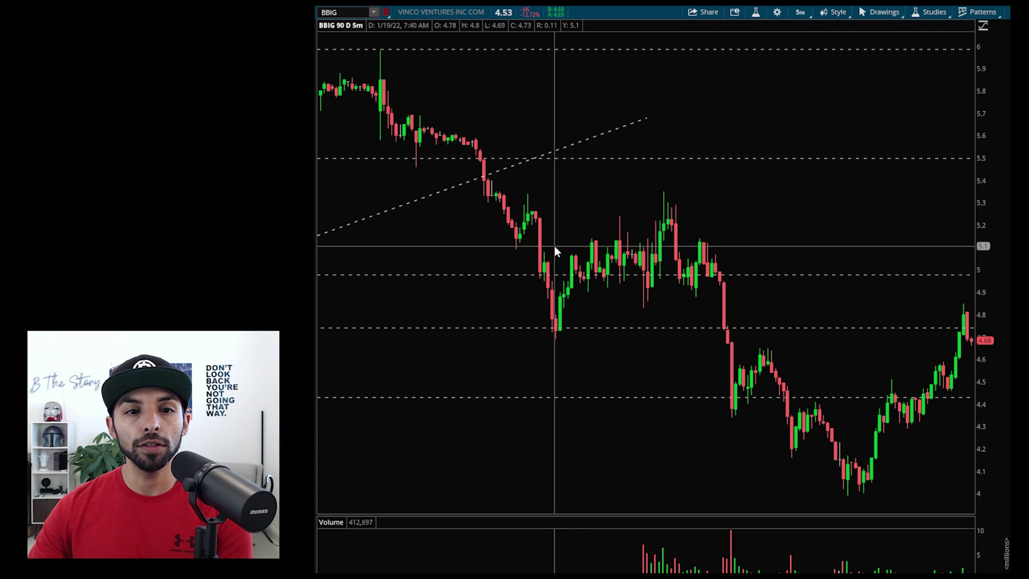
right_click(557, 340)
mouse_move(611, 370)
click(673, 371)
click(752, 266)
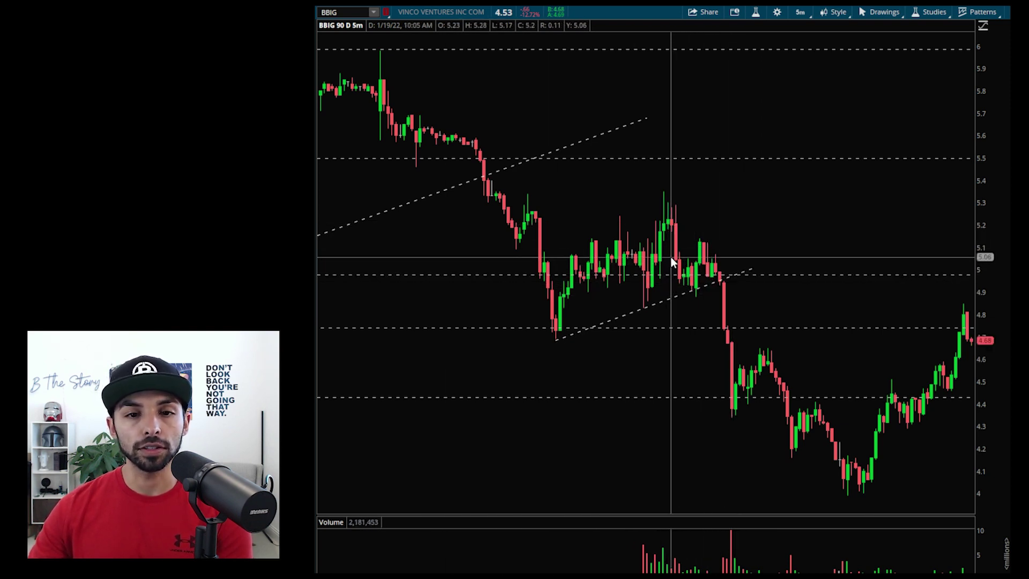
Draw a second, steeper trendline starting at the 9:30 AM low of about 4.83 and rising to about 5.46
mouse_move(647, 309)
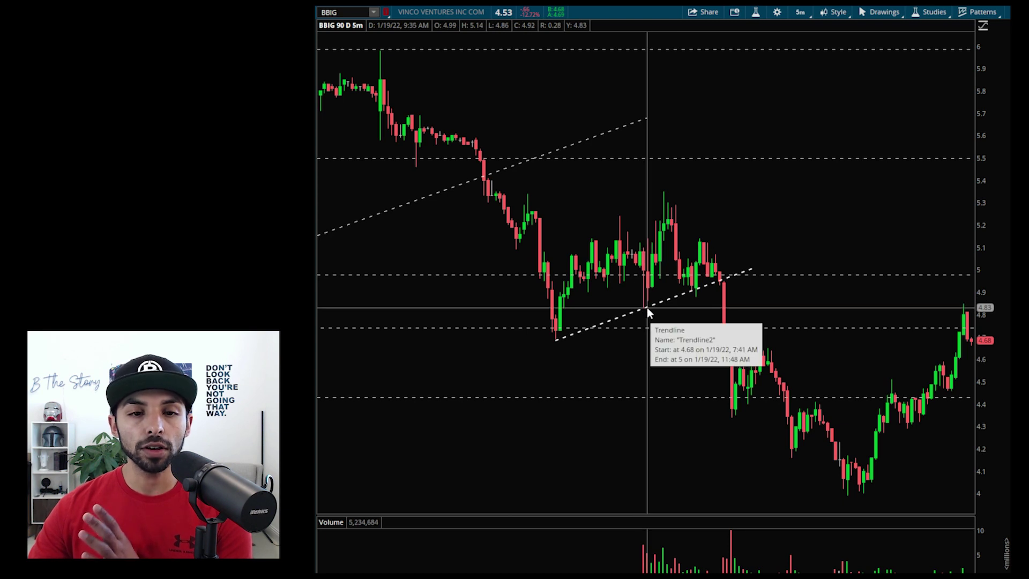
right_click(644, 308)
mouse_move(732, 426)
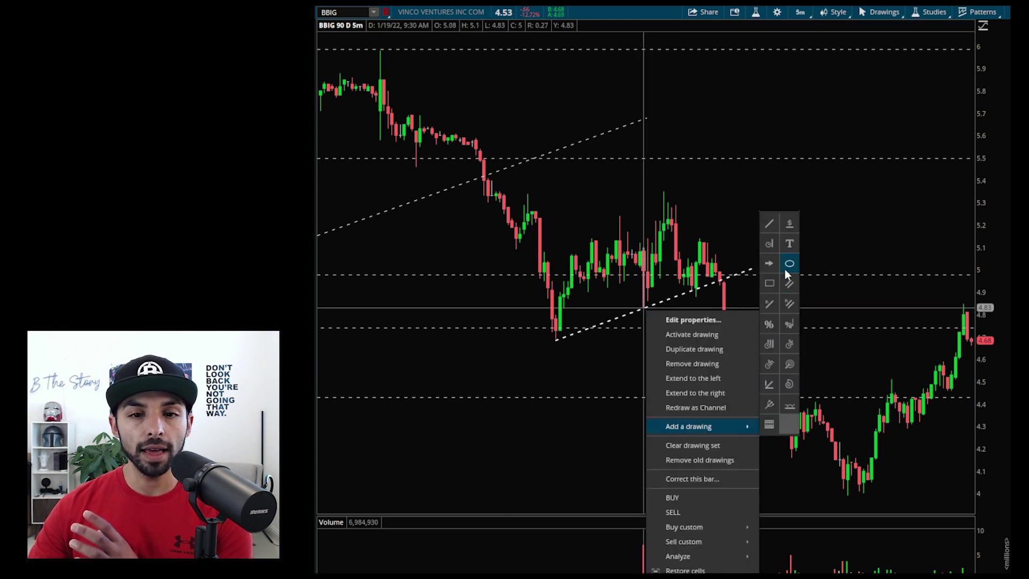
click(770, 239)
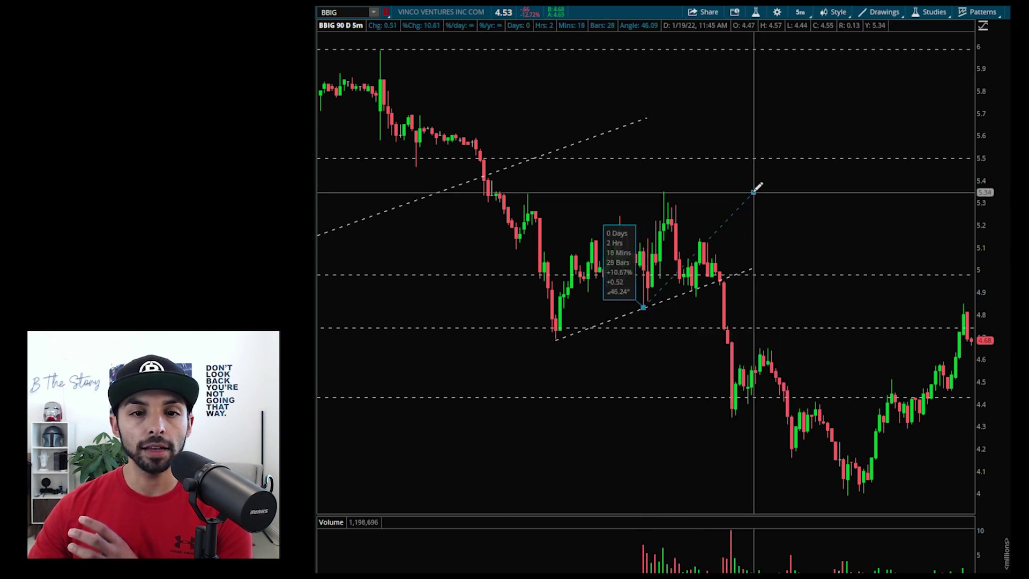
click(722, 168)
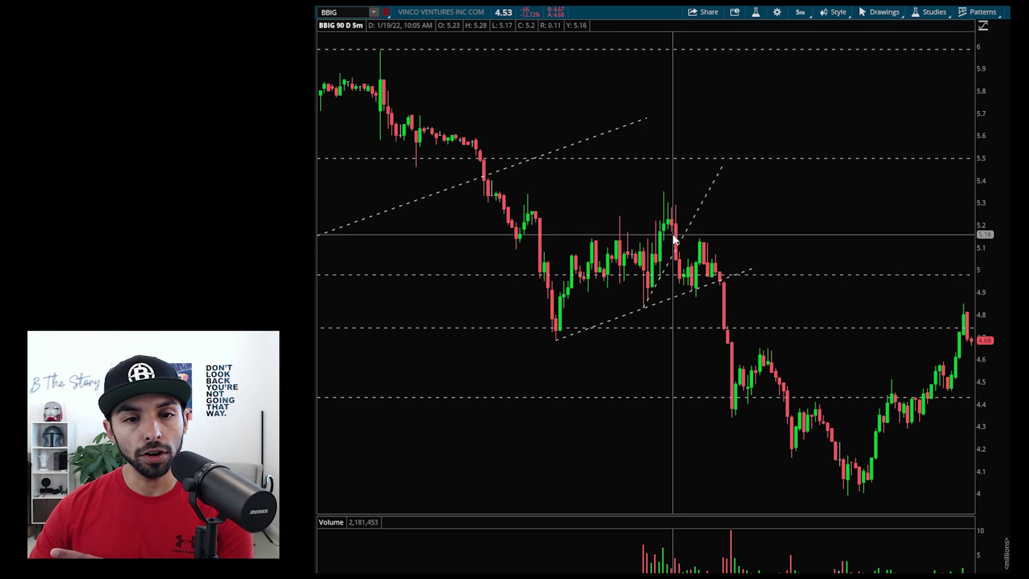
Change the chart to the 1-minute interval and examine where price breaks below the steep rising trendline
key(1)
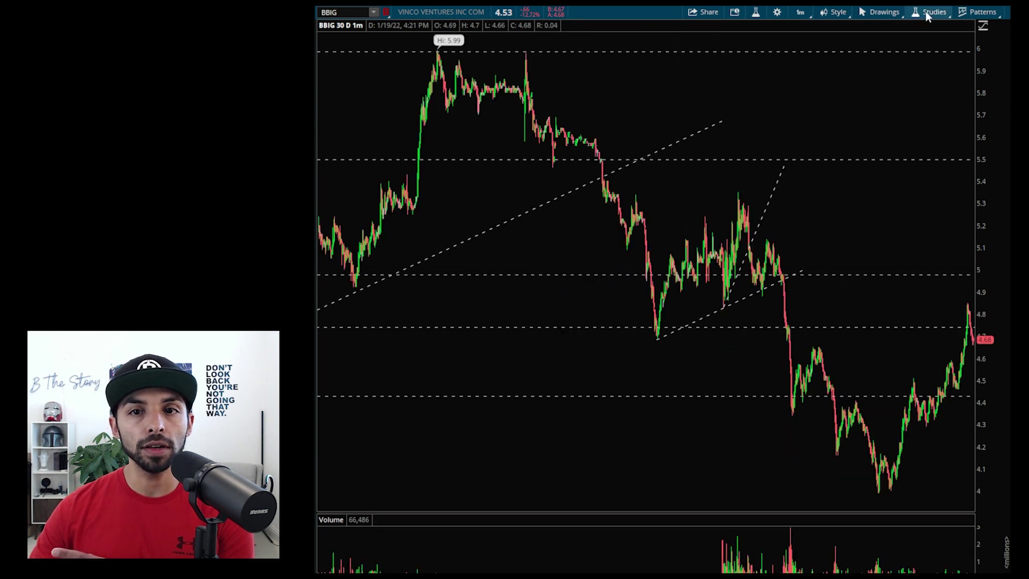
scroll(899, 271, up, 3)
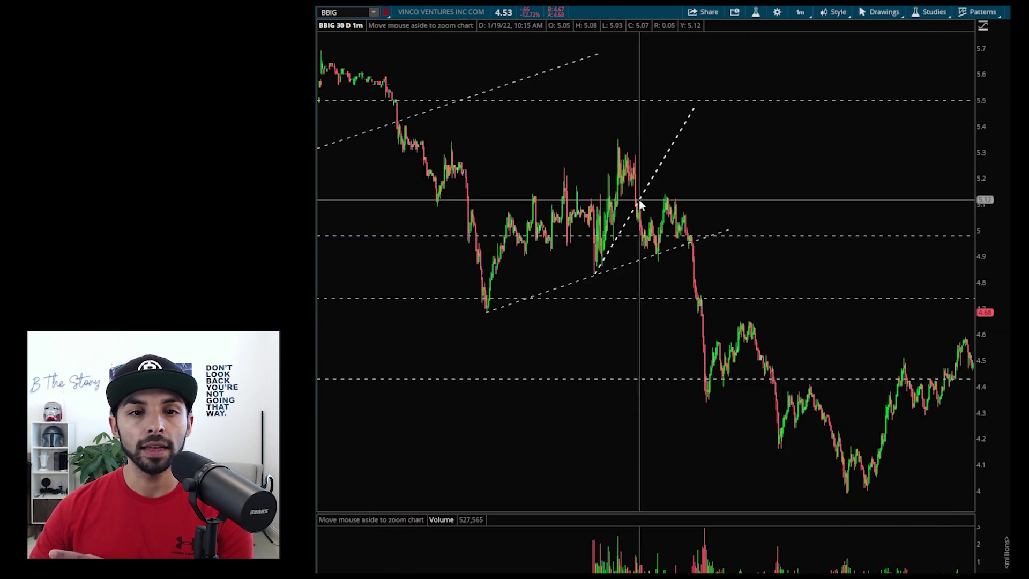
click(626, 223)
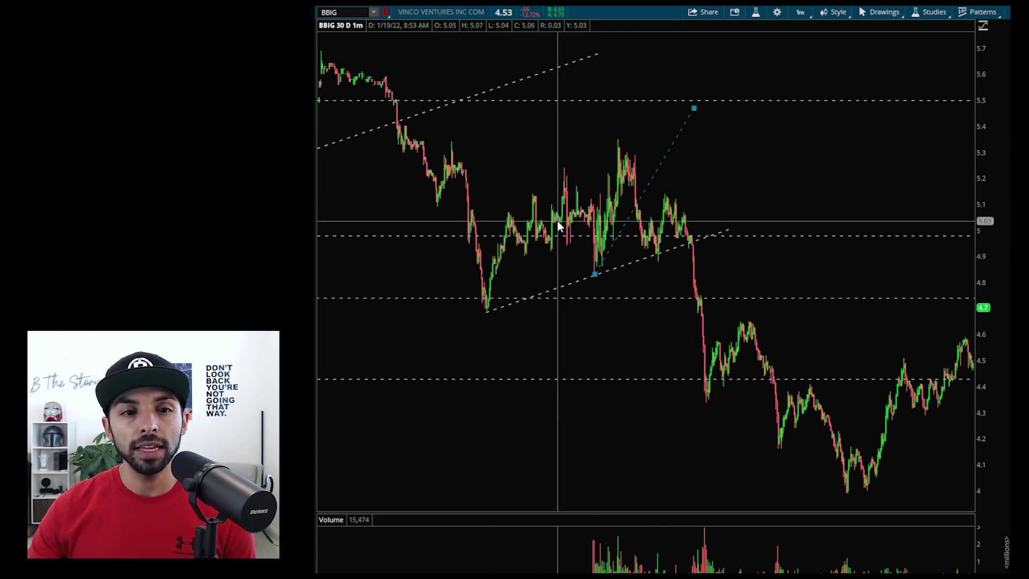
key(alt+Tab)
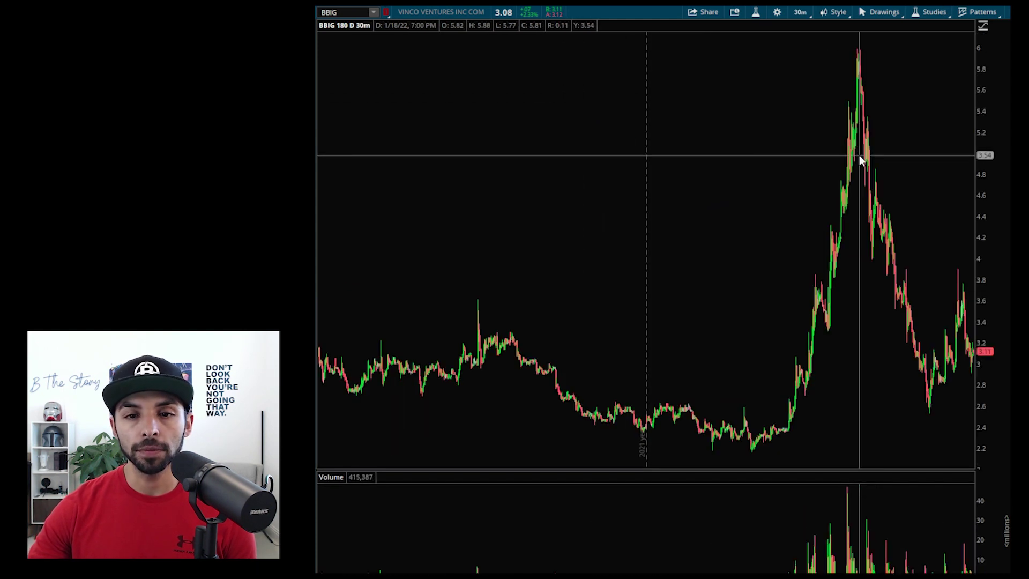
Draw a falling trendline across the decline's lower highs on the 30-minute chart, from about 4.86 to about 2.5
drag(678, 236, 980, 236)
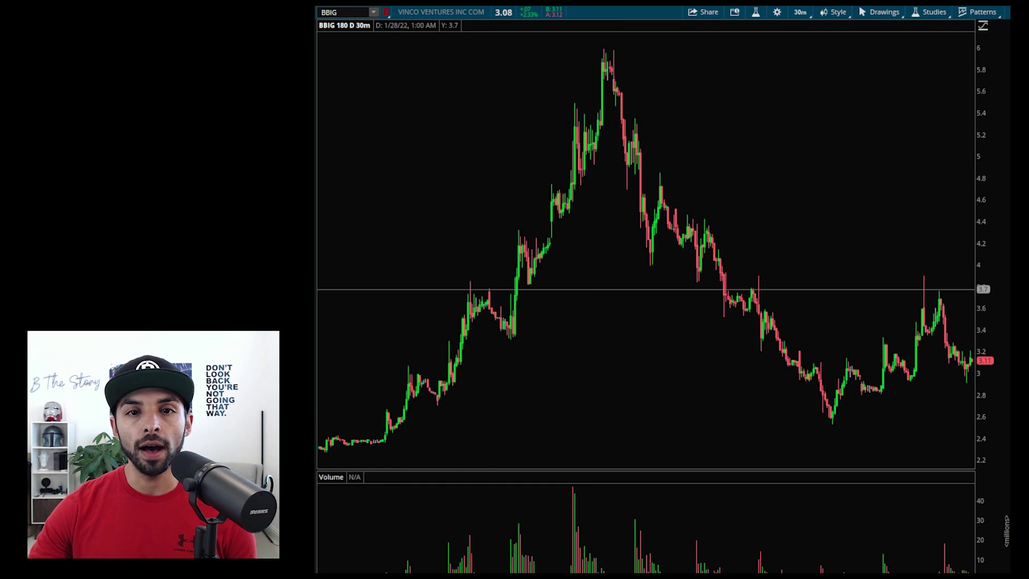
right_click(673, 143)
click(672, 155)
drag(664, 167, 916, 427)
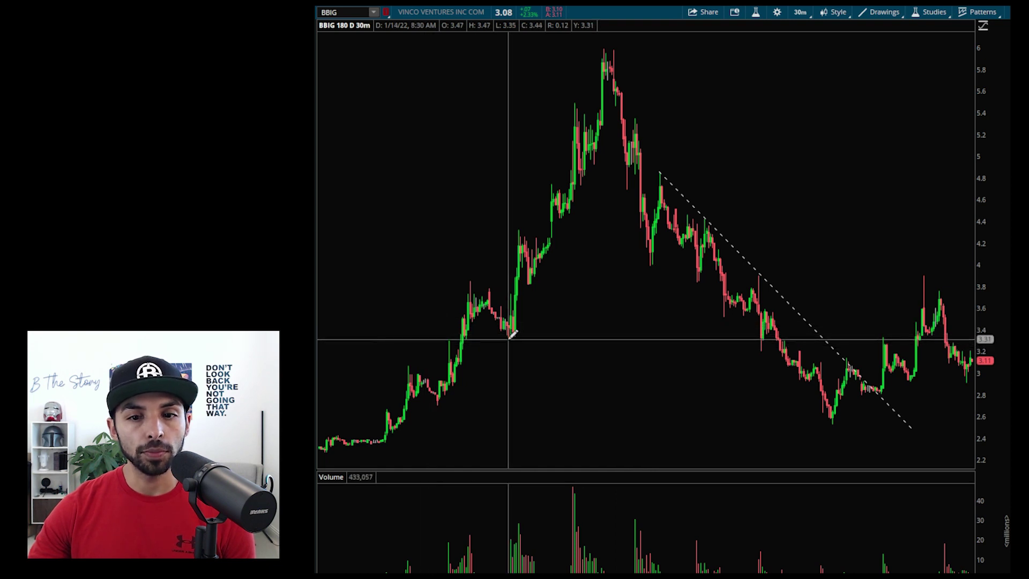
Add a horizontal price level at about 3.31, at the January 14 low, and return to the pointer
drag(510, 337, 890, 333)
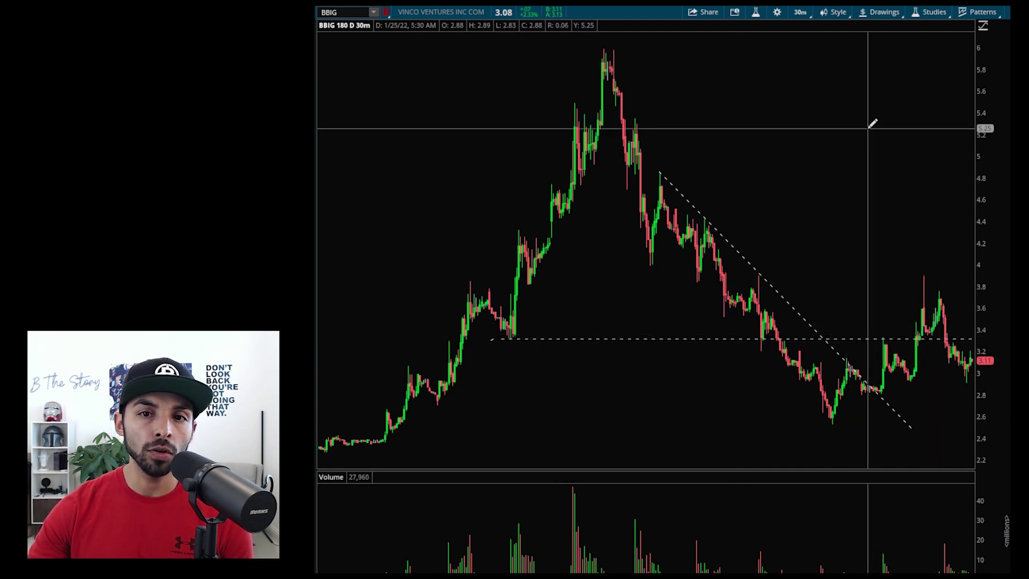
middle_click(885, 161)
click(896, 142)
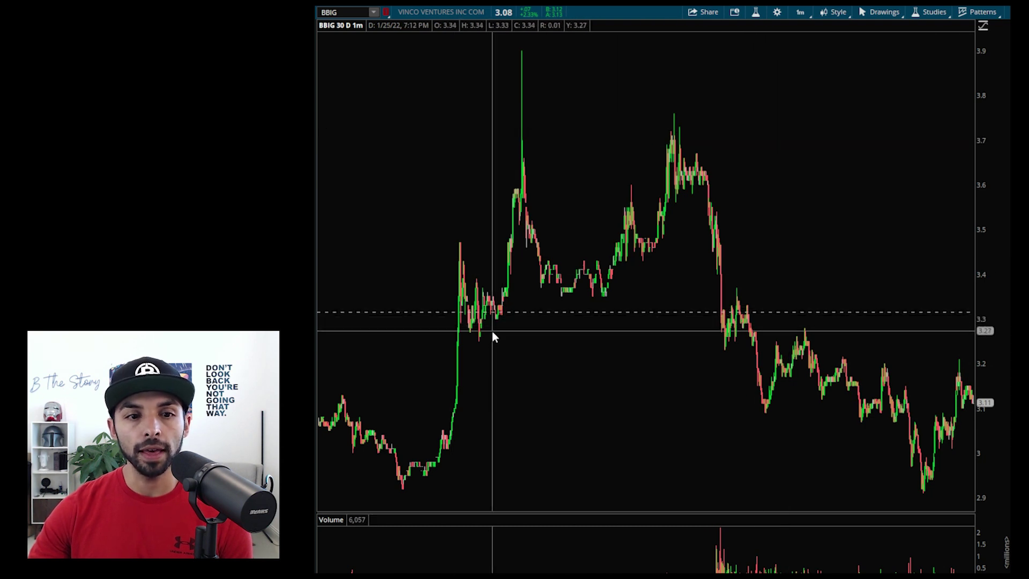
Draw a rising trendline under the lows on the 1-minute chart, from about 3.25 to about 3.49, and return to the pointer
middle_click(481, 346)
click(494, 375)
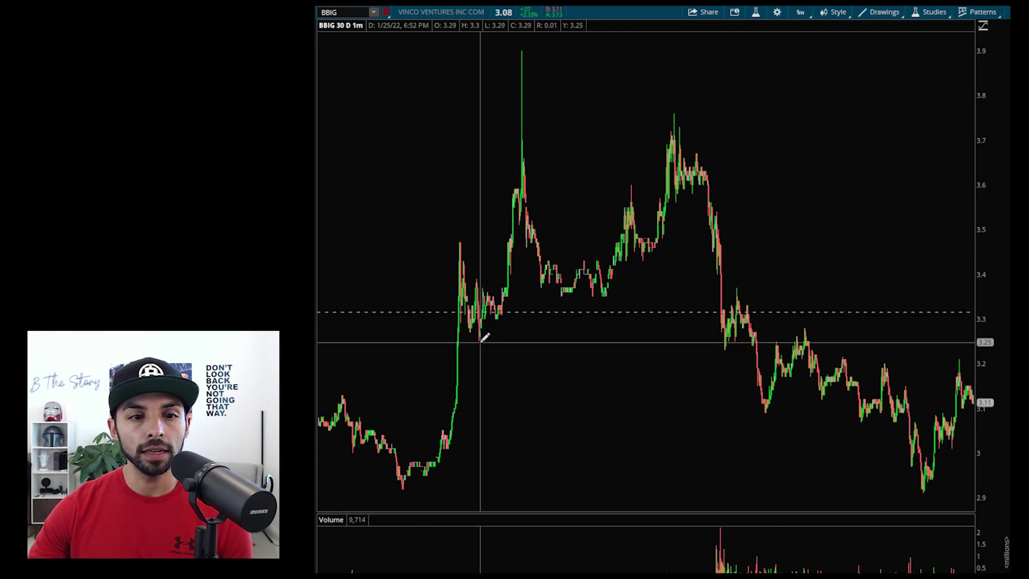
click(479, 340)
click(772, 232)
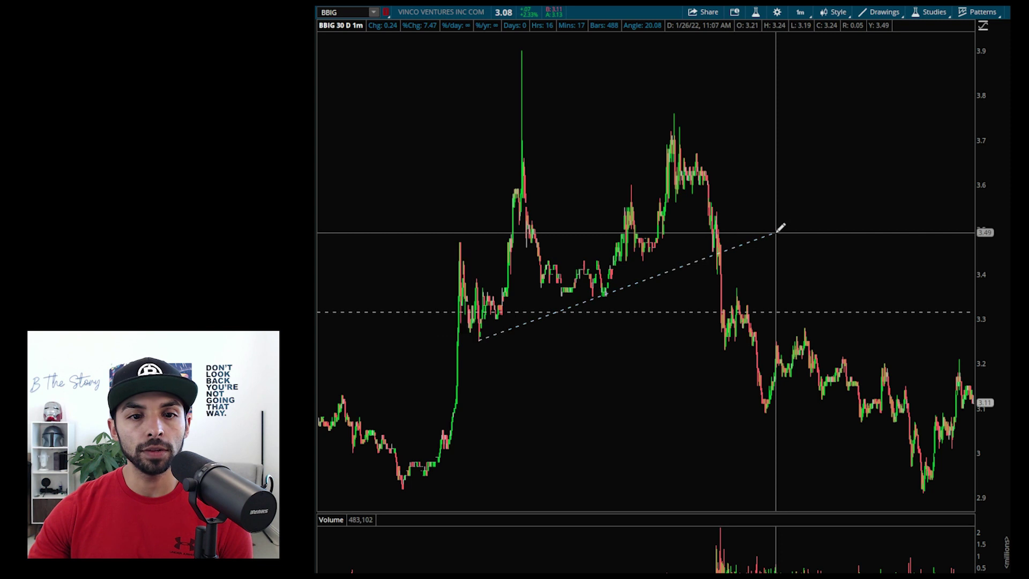
middle_click(732, 208)
click(731, 206)
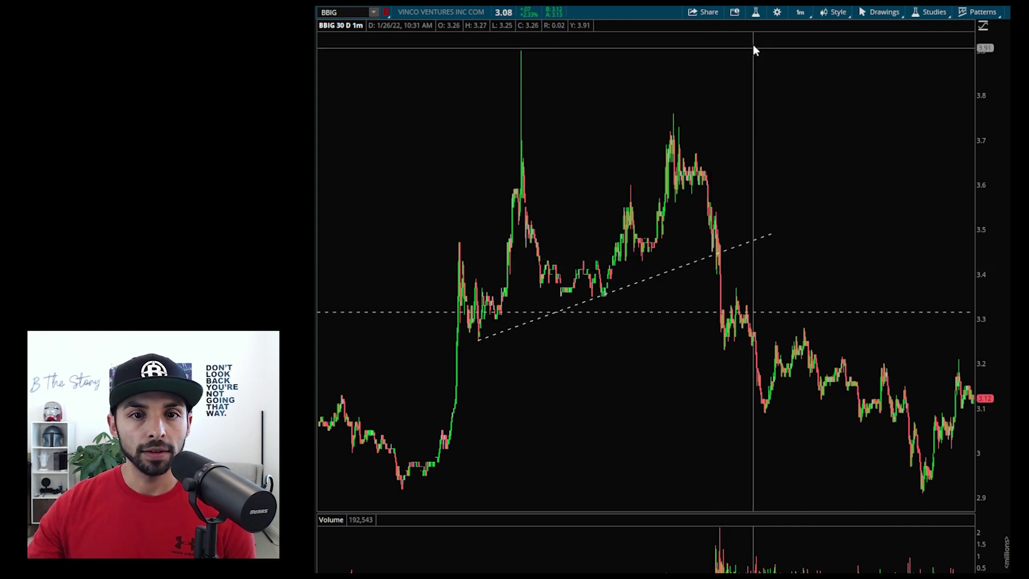
Switch to the separate BBIG 1-minute window with VWAP and examine the trade execution markers
key(alt+Tab)
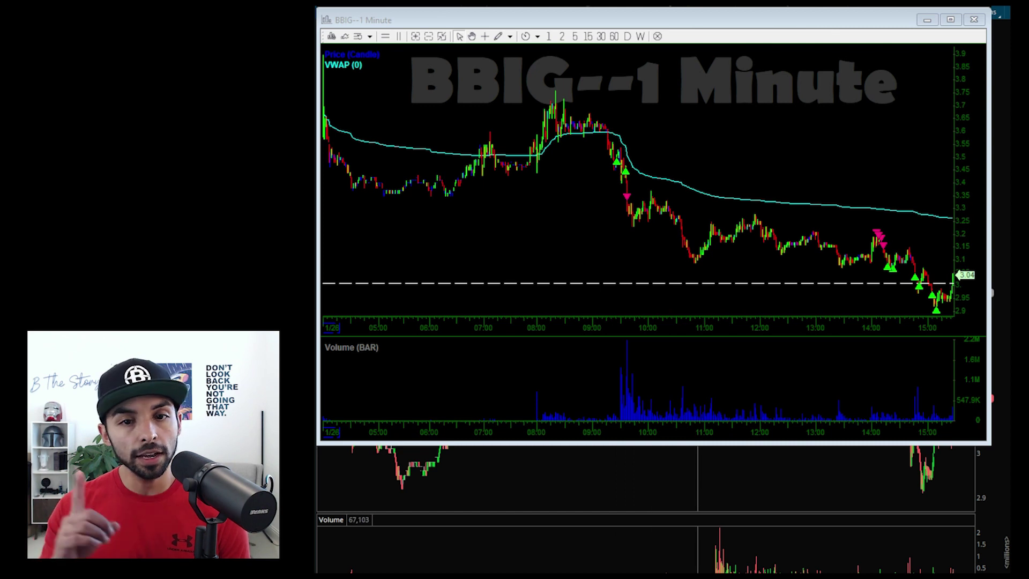
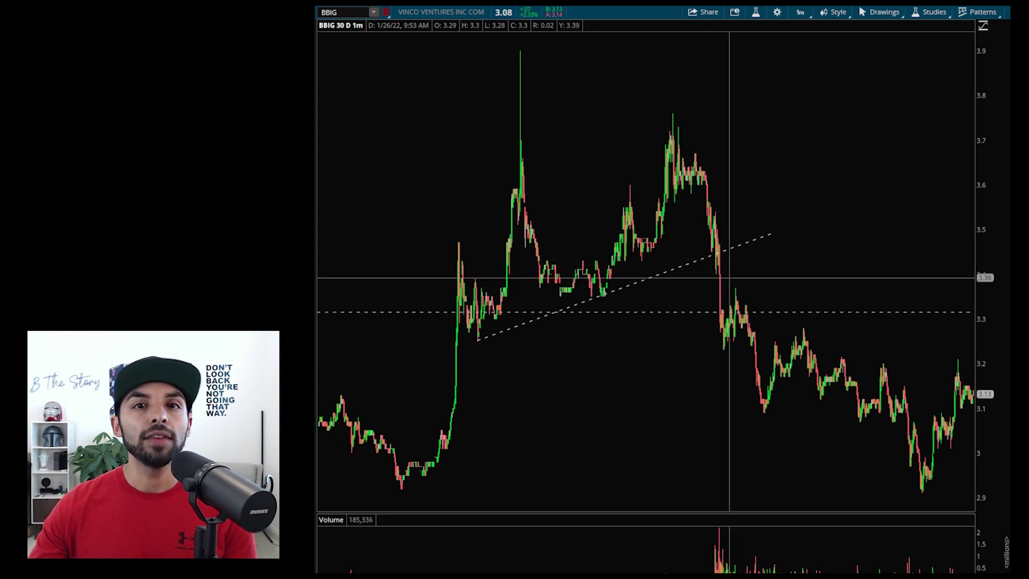
Draw a falling trendline across the post-breakdown lower highs on the BBIG 1-minute chart, from about 3.37 to about 3.12, and return to the pointer
middle_click(738, 291)
click(750, 322)
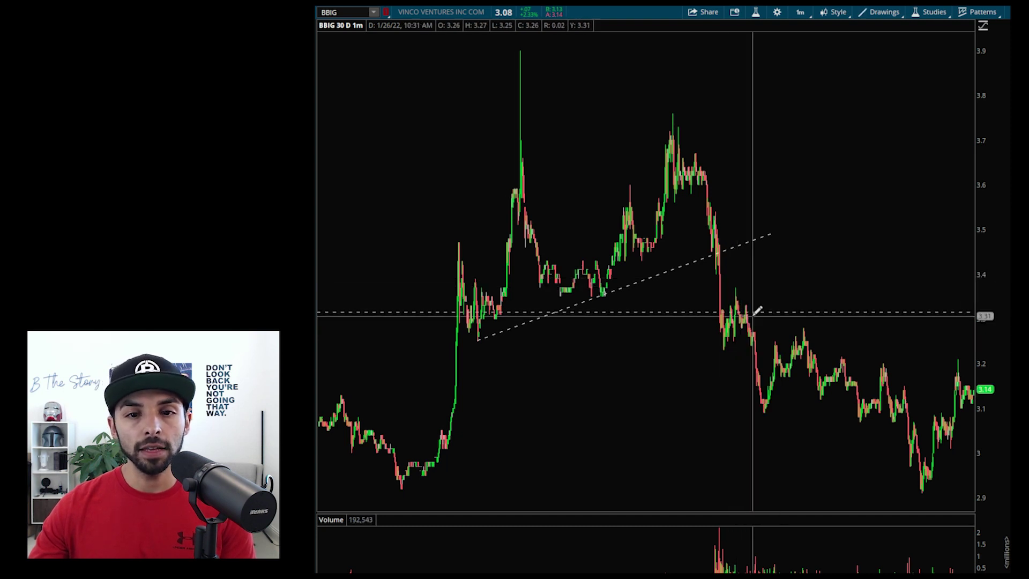
click(732, 289)
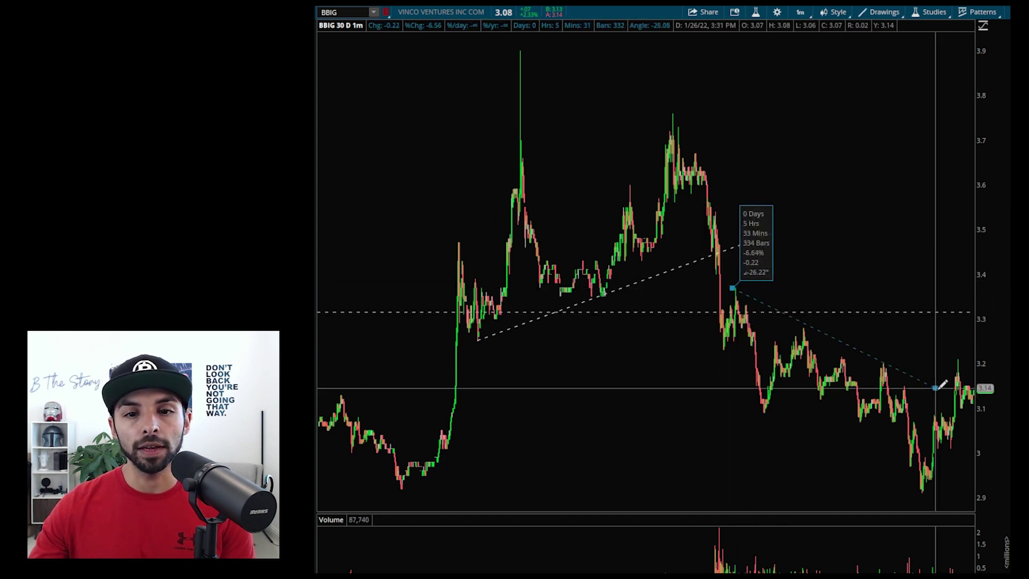
click(971, 399)
middle_click(839, 272)
click(867, 278)
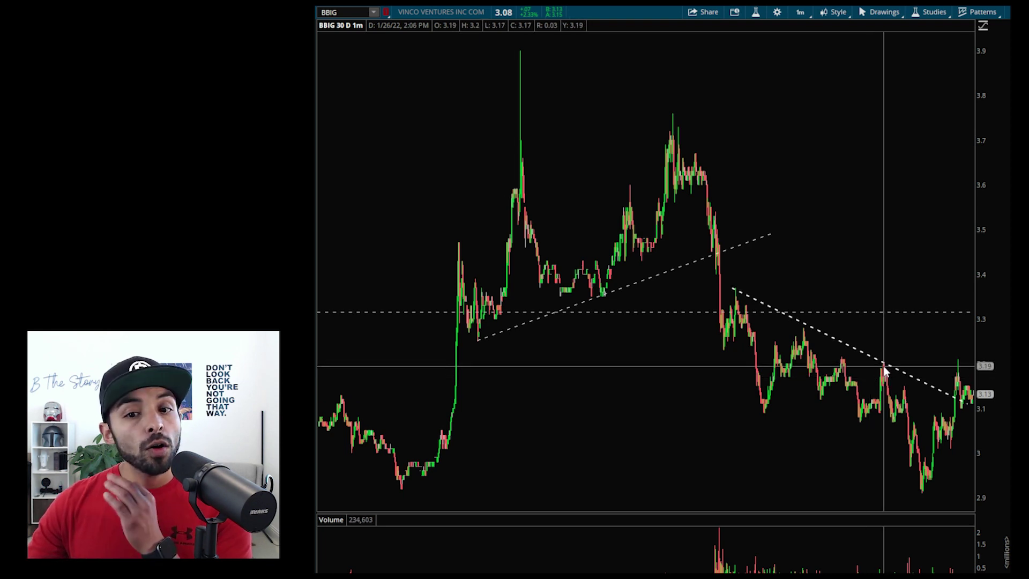
mouse_move(886, 369)
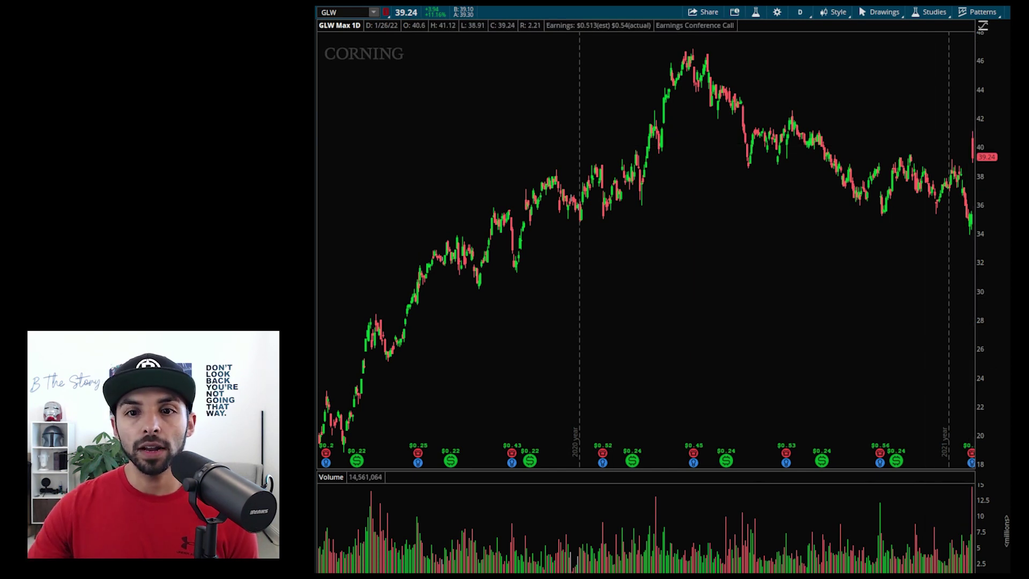
Draw a horizontal level at about 39.33 on the GLW daily chart
right_click(823, 158)
mouse_move(881, 253)
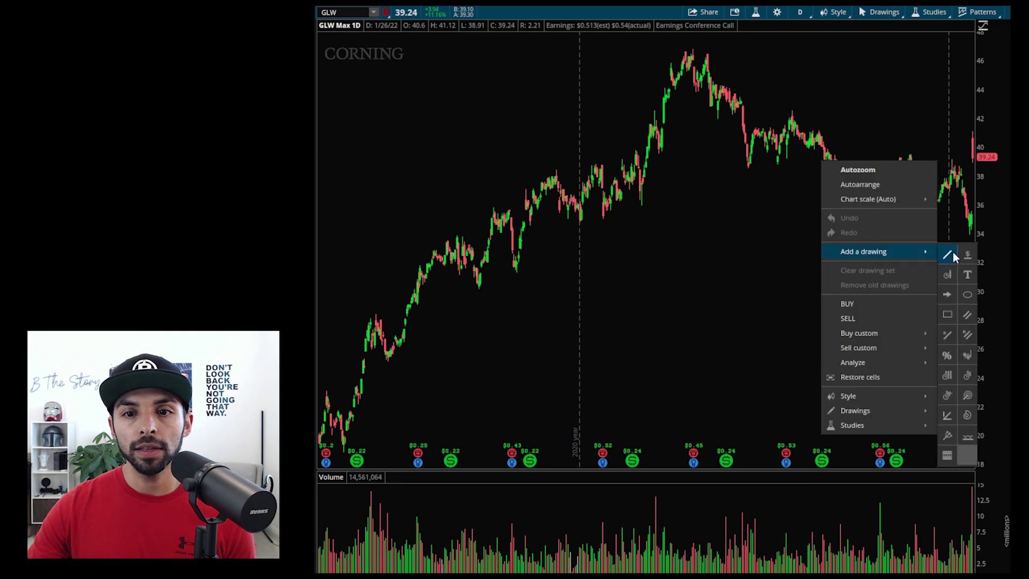
click(952, 252)
click(786, 157)
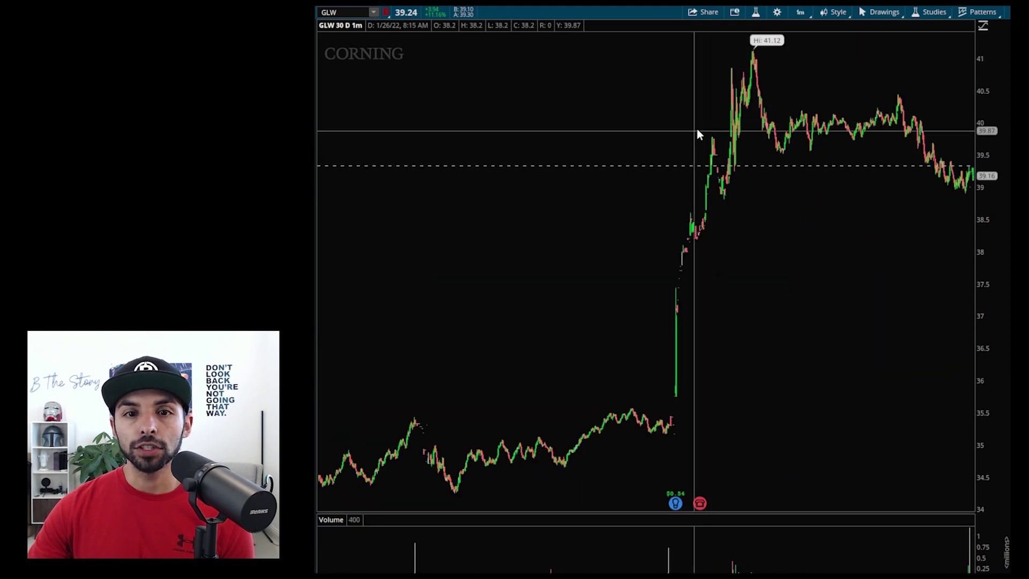
Draw a rising trendline under the consolidation lows on the GLW 1-minute chart, from about 39.24 to about 40.08
right_click(733, 172)
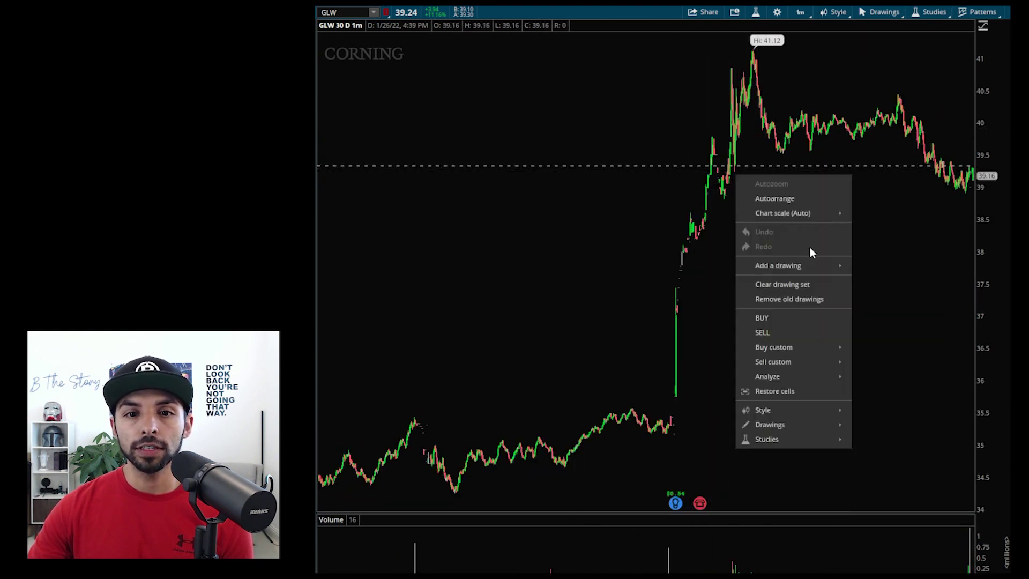
click(861, 268)
click(943, 118)
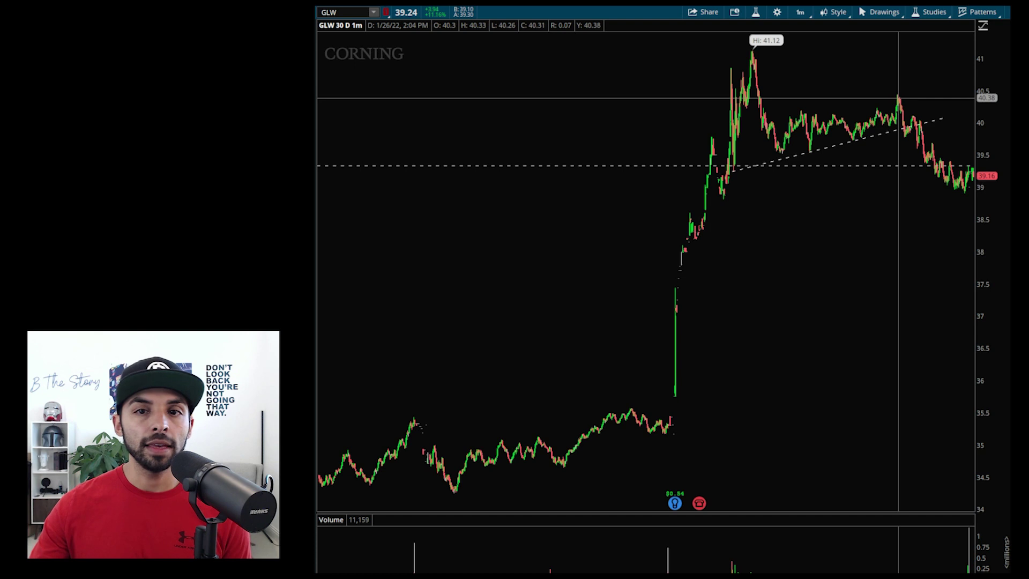
Add a horizontal price level at about 40.2 along the consolidation's repeated highs on the GLW 1-minute chart
right_click(786, 108)
mouse_move(852, 205)
click(935, 202)
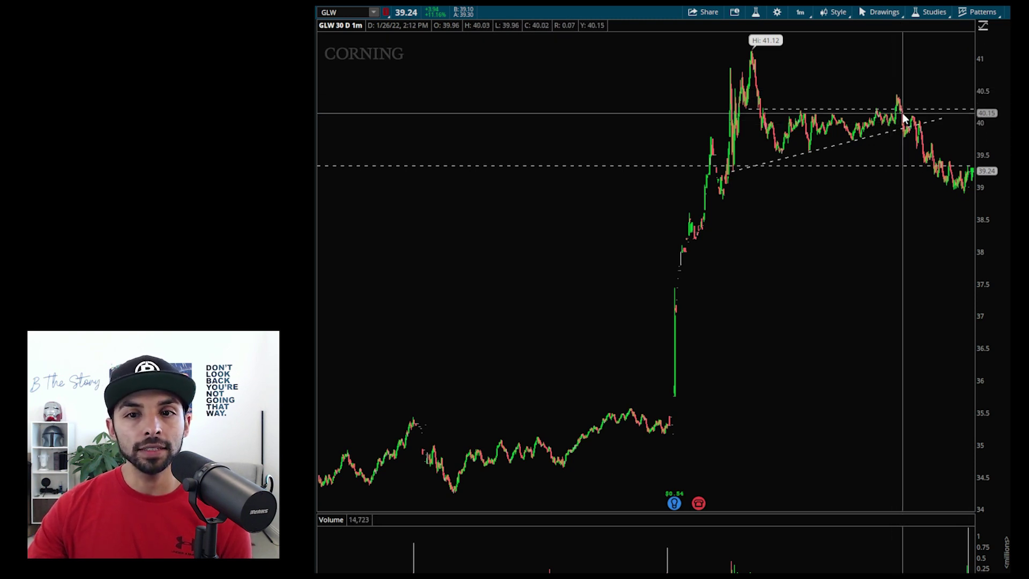
Add a horizontal price level at about 40.44, at the high of the spike above the GLW consolidation
scroll(1006, 130, up, 3)
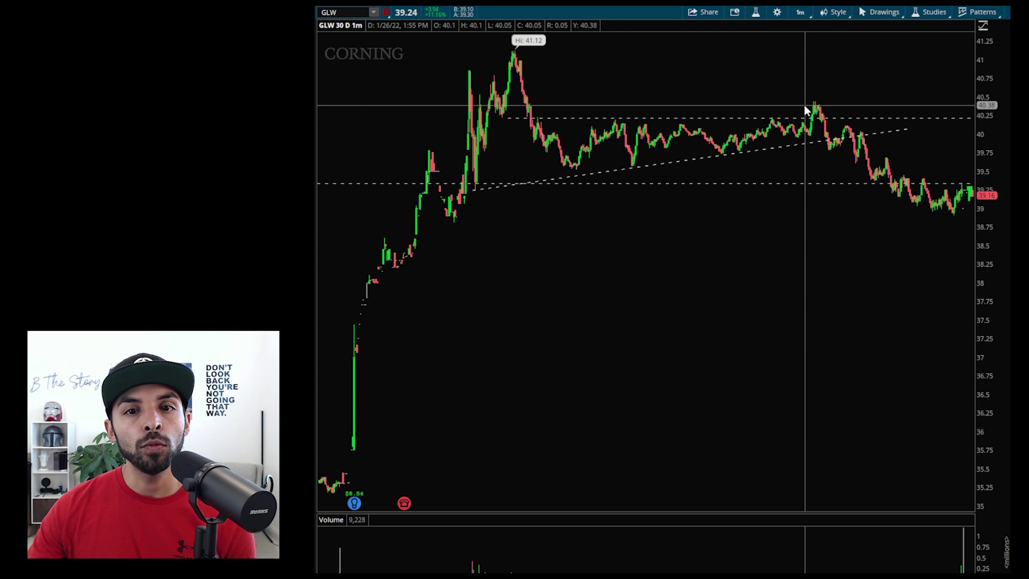
drag(513, 125, 973, 134)
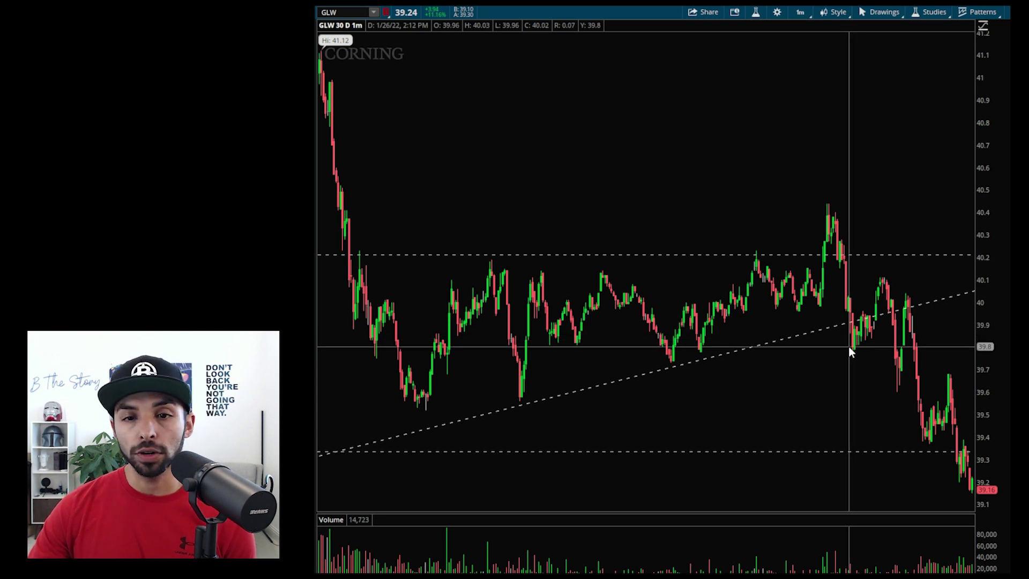
right_click(784, 206)
mouse_move(820, 297)
click(934, 300)
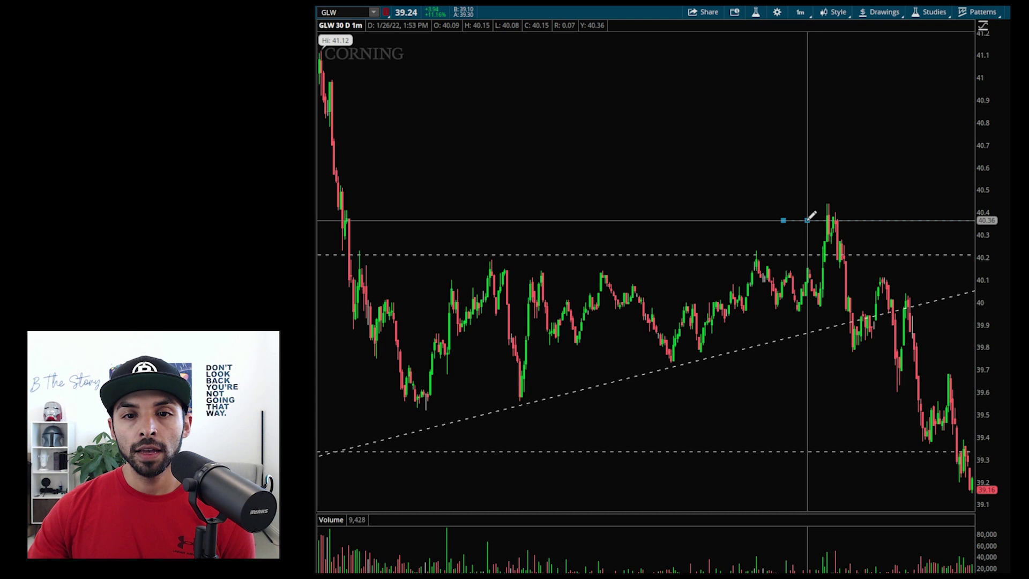
click(779, 203)
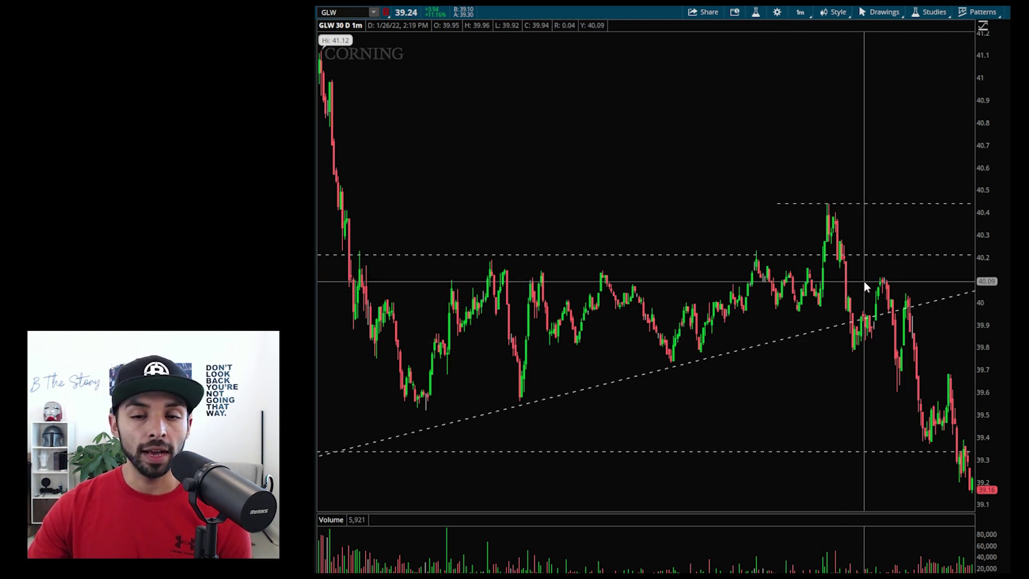
Draw a falling trendline from the GLW spike high at about 40.5 down through the decline's lower highs to about 39
scroll(863, 281, down, 3)
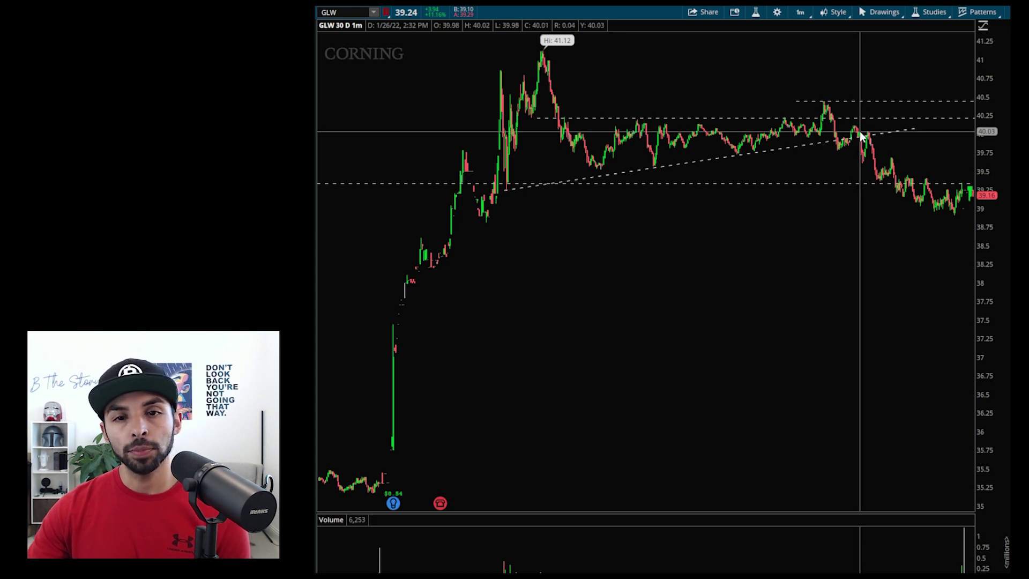
right_click(826, 100)
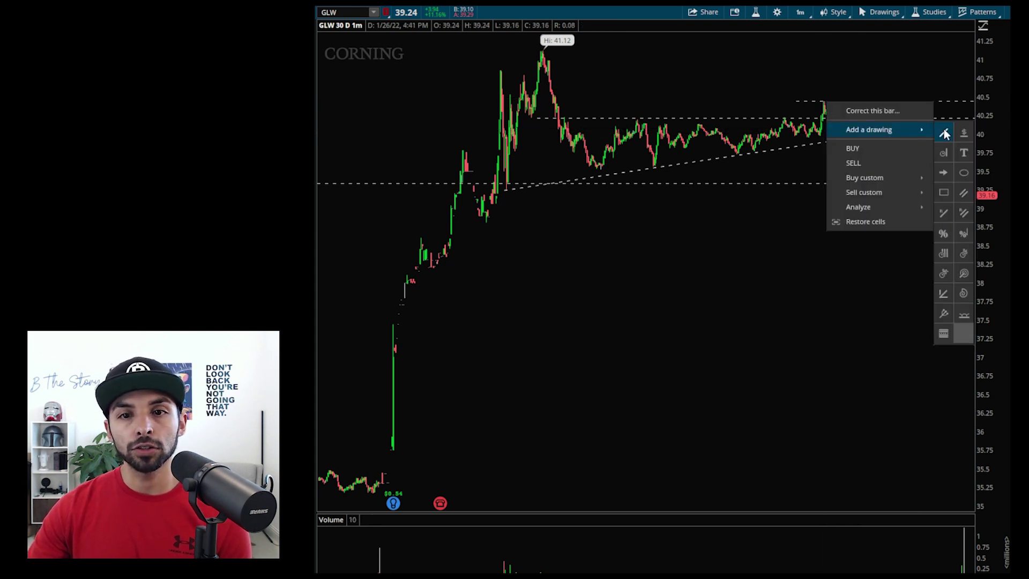
click(943, 133)
click(959, 213)
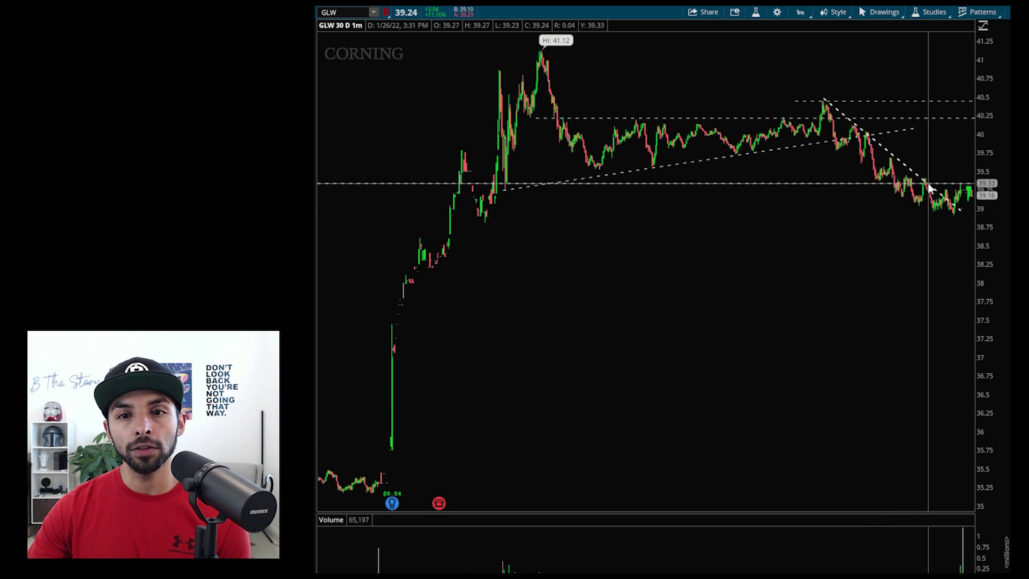